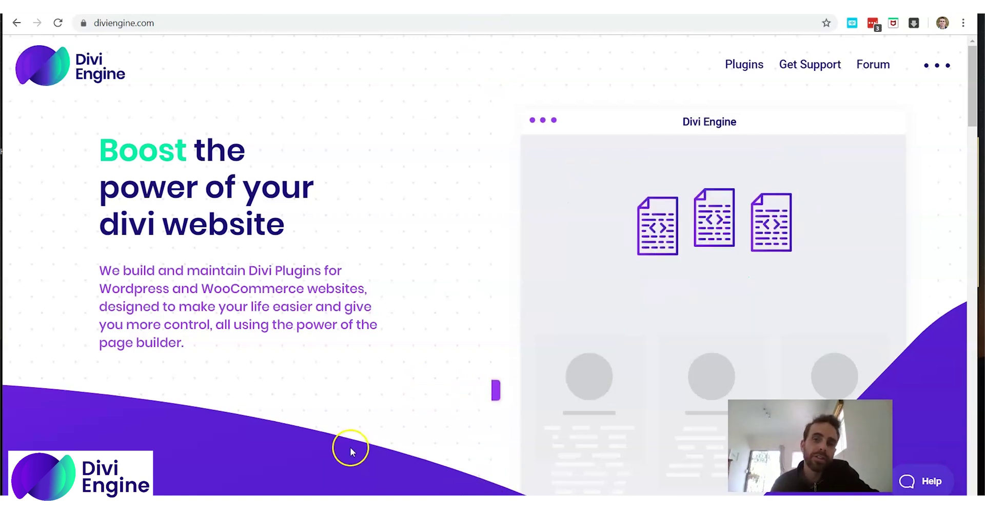
Open DevTools on diviengine.com using Inspect from the page's right-click menu.
right_click(482, 105)
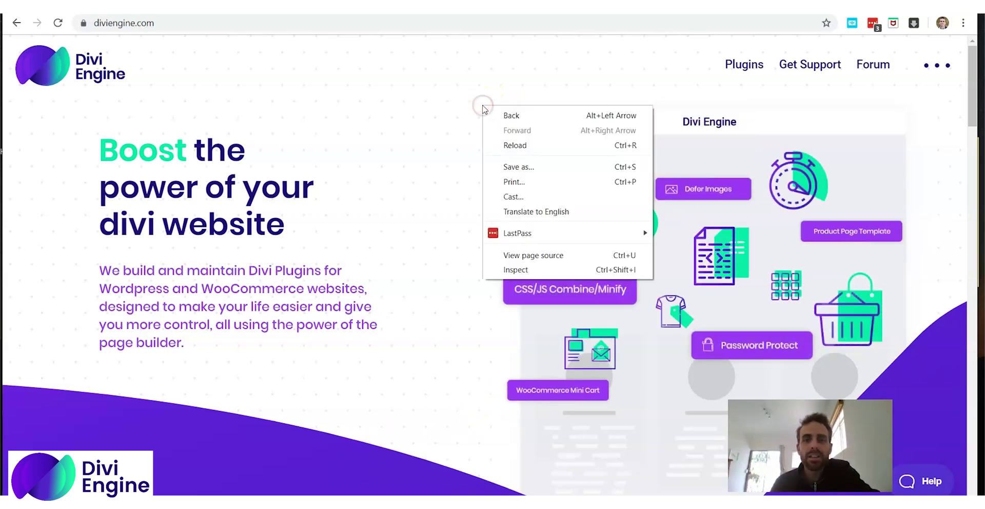
right_click(439, 110)
right_click(440, 109)
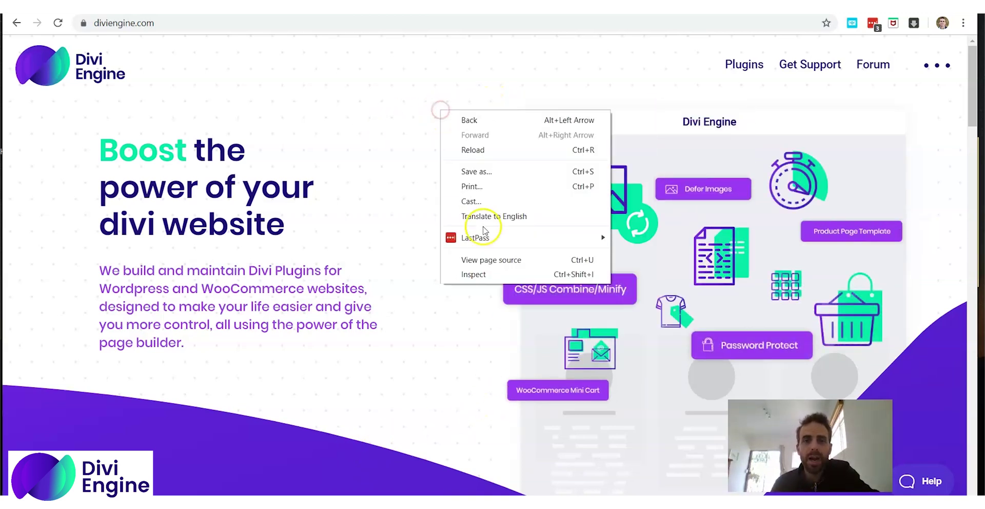
click(491, 274)
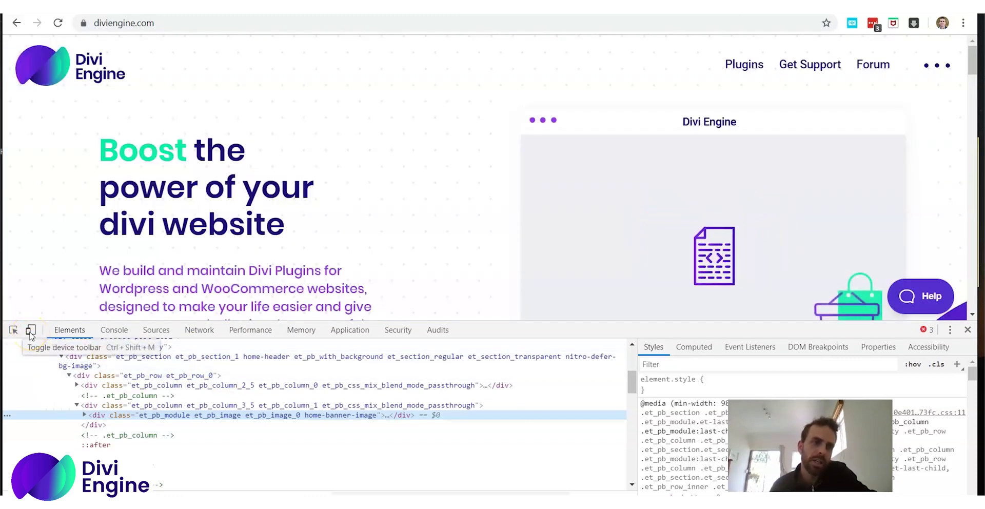
Turn on device emulation and preview the page as an iPad at 768×1024.
click(30, 334)
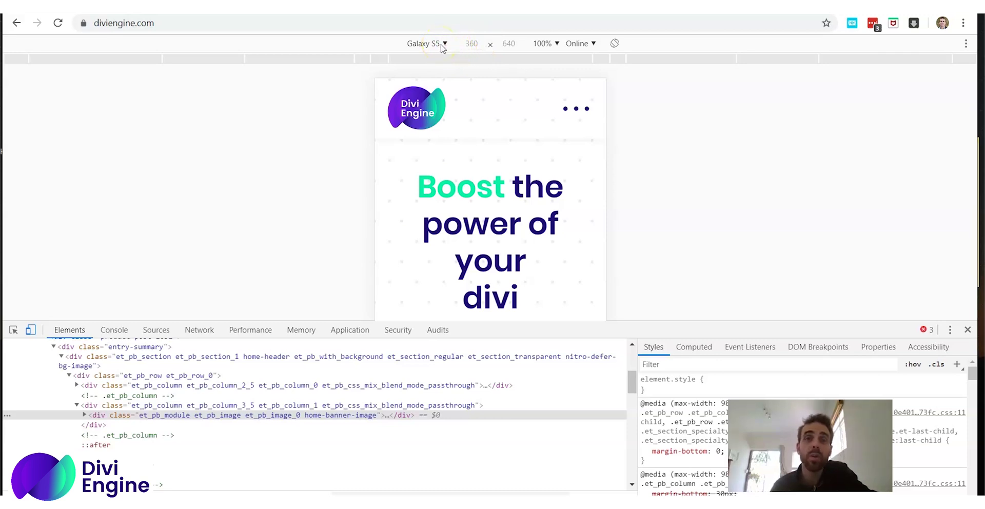
click(442, 45)
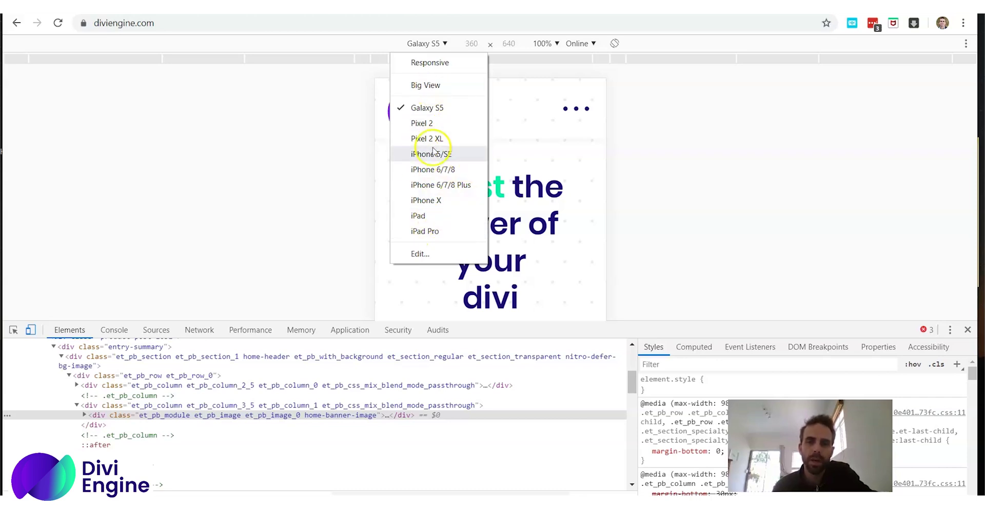
click(440, 215)
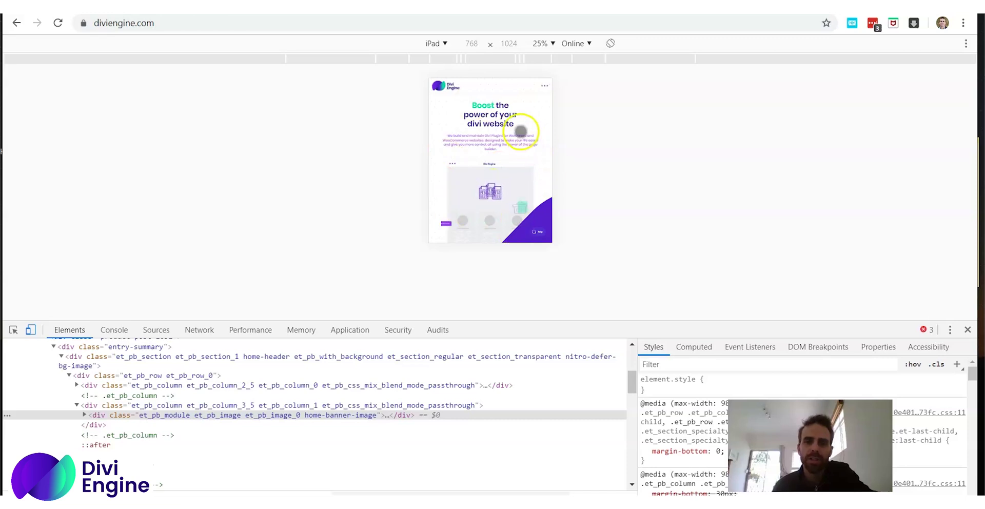
Set the preview zoom to 100%, after briefly trying 50%.
click(551, 45)
click(572, 68)
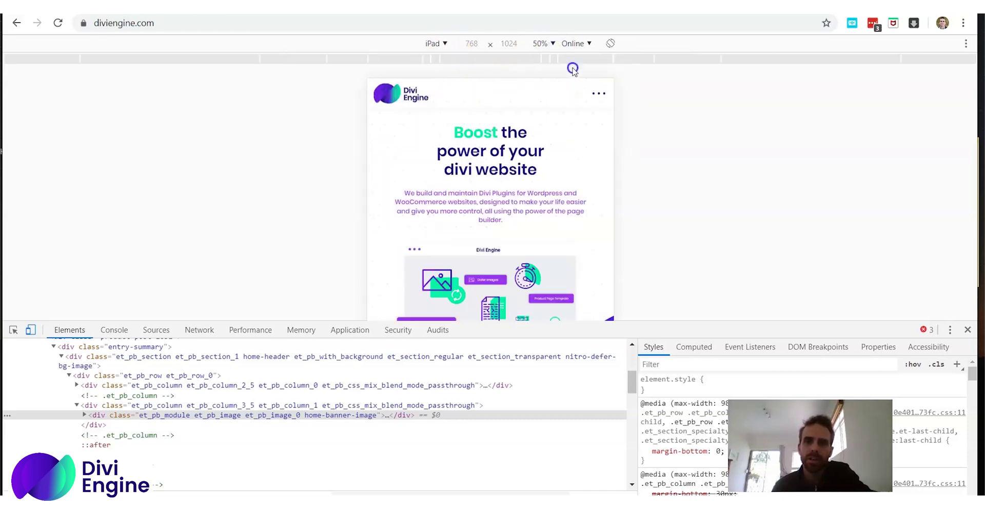
click(548, 45)
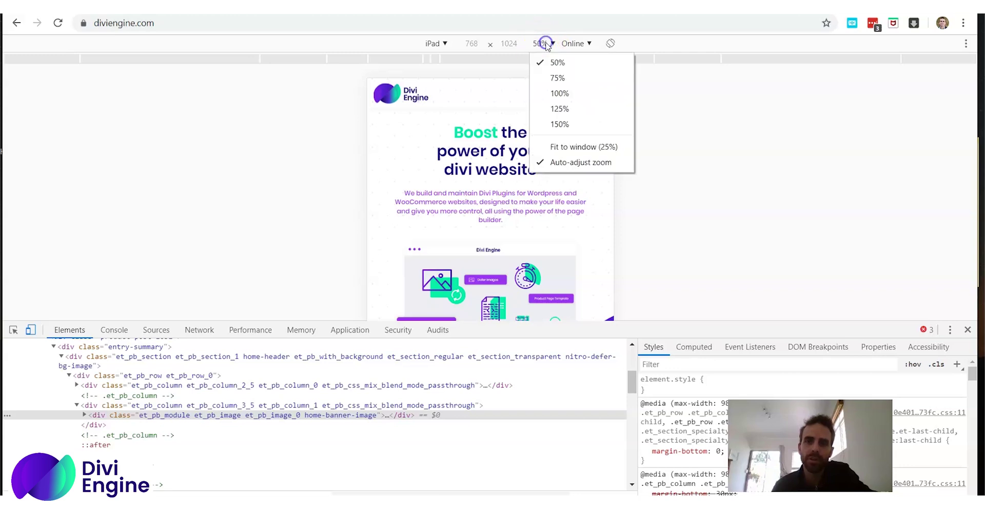
click(559, 93)
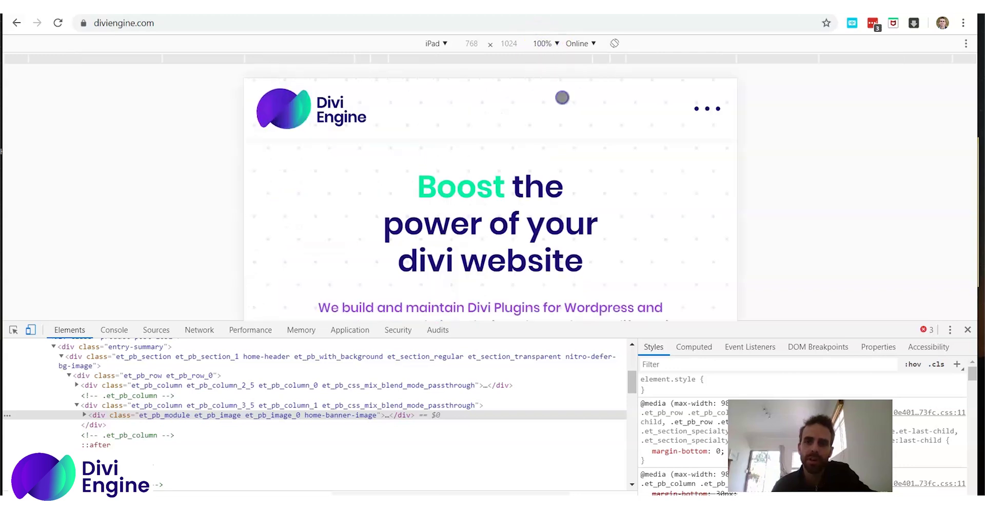
click(547, 46)
click(554, 62)
click(542, 43)
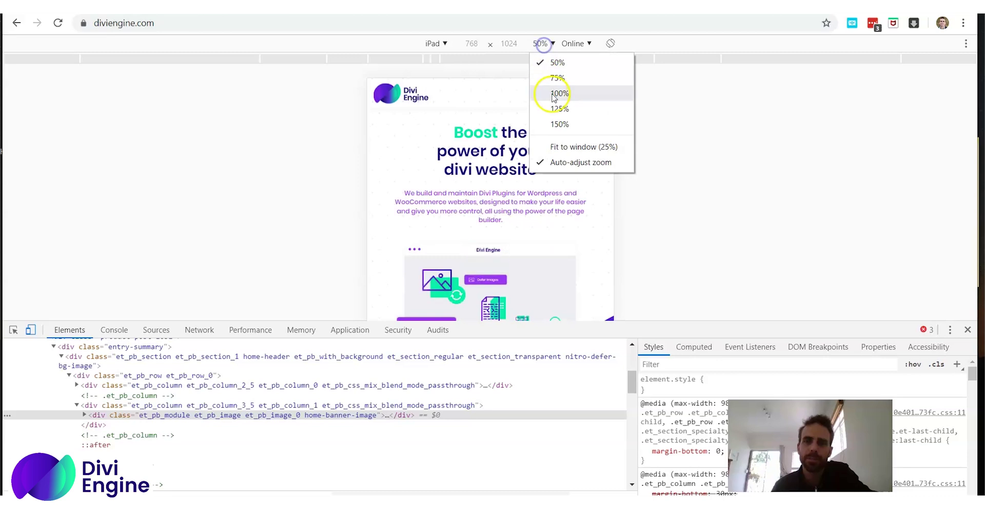
click(557, 94)
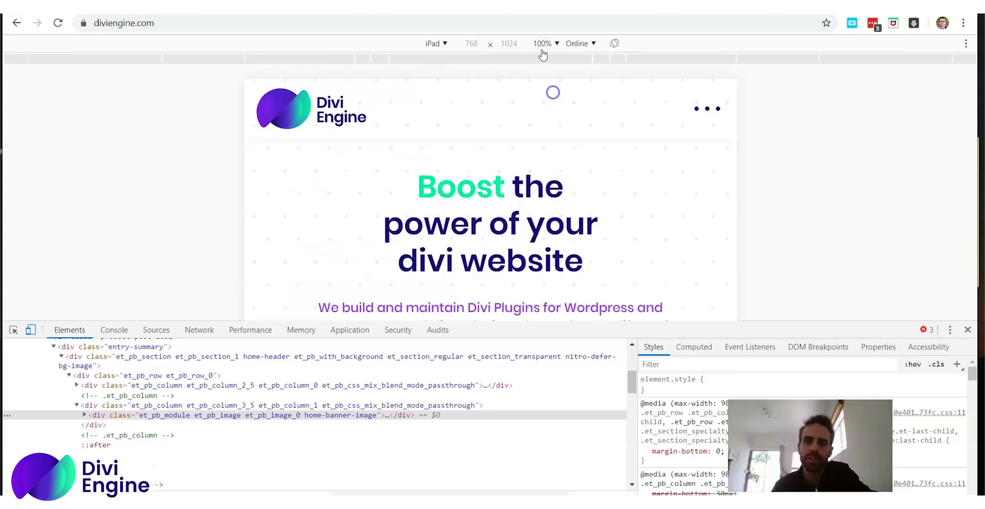
Emulate a Pixel 2 at 411×731 and scroll through the single-column mobile homepage.
click(439, 46)
click(438, 125)
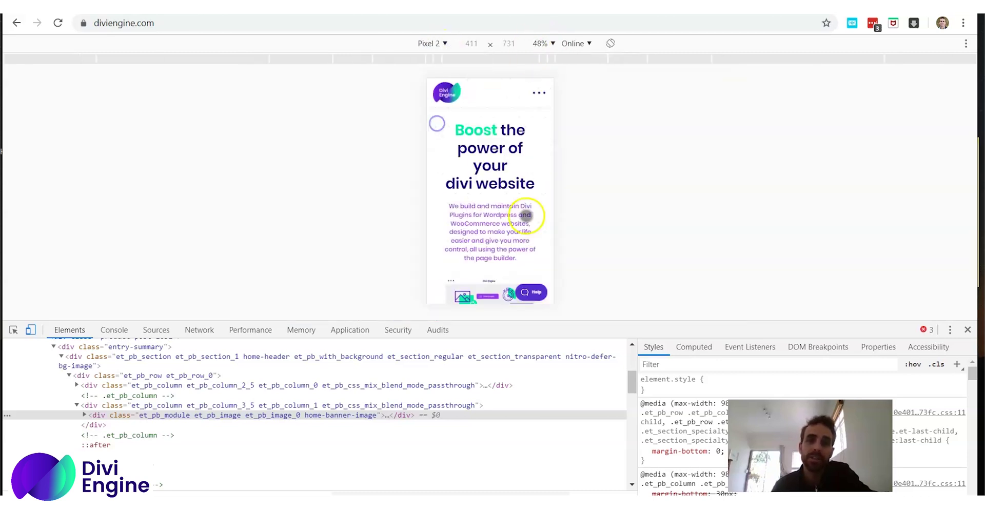
scroll(519, 208, down, 10)
scroll(520, 208, up, 10)
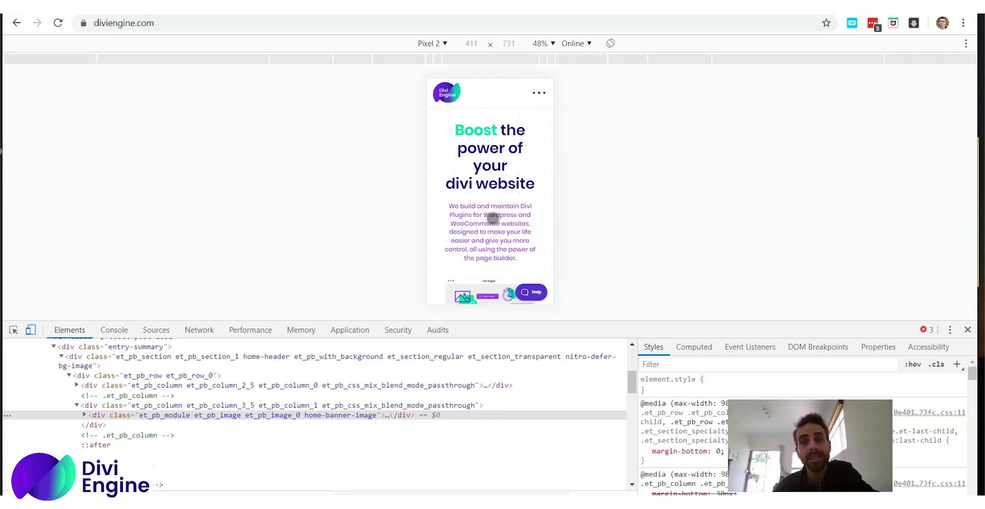
scroll(488, 211, down, 6)
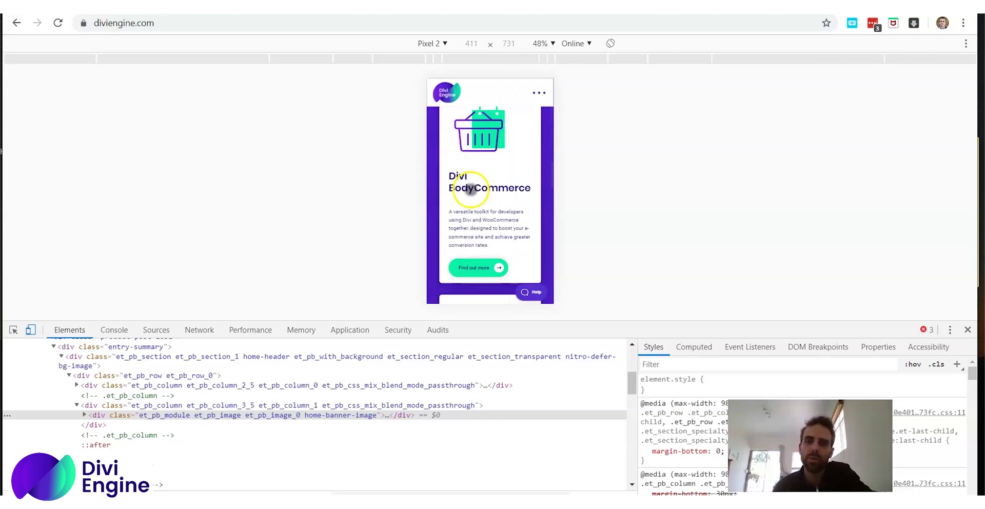
scroll(471, 195, up, 3)
scroll(472, 196, down, 5)
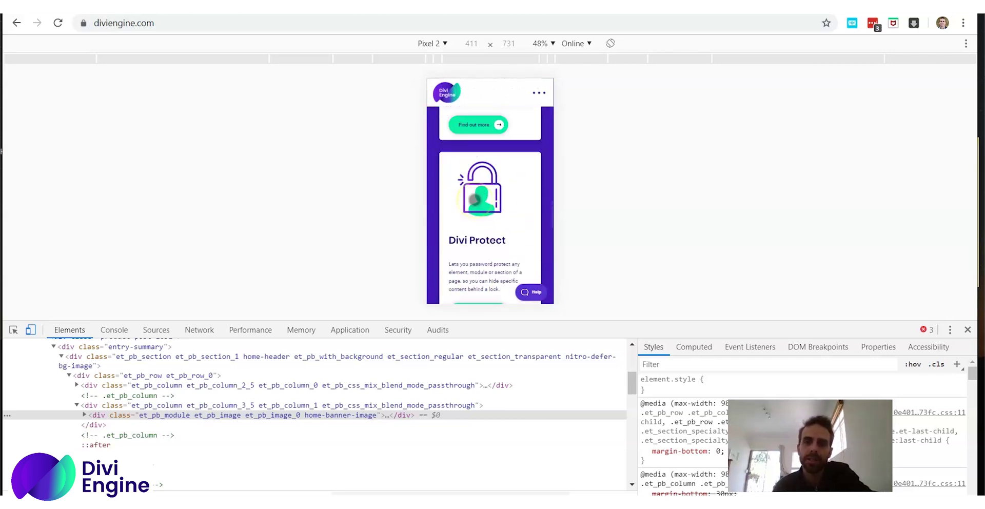
scroll(475, 200, down, 5)
scroll(475, 200, up, 2)
click(431, 43)
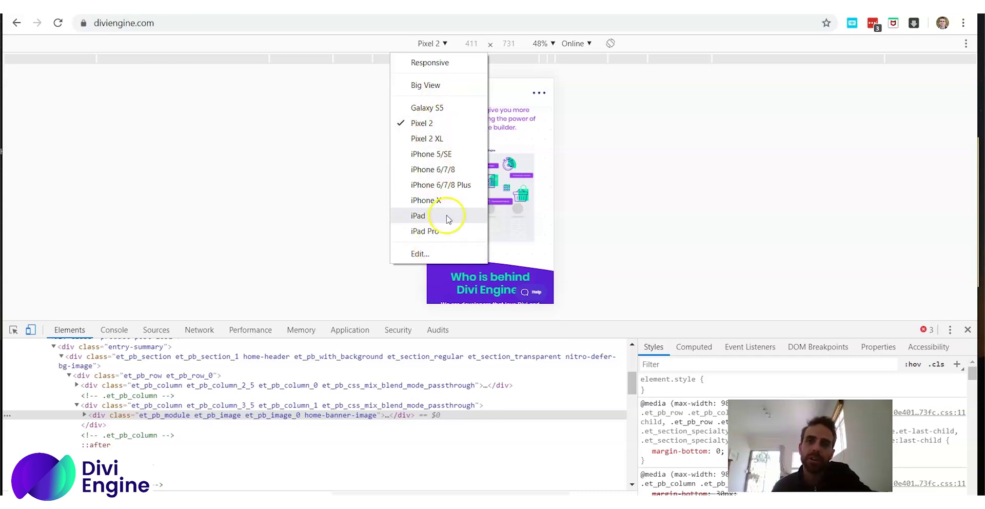
In the Emulated Devices settings, add a custom device named 'Very big screen'.
click(435, 254)
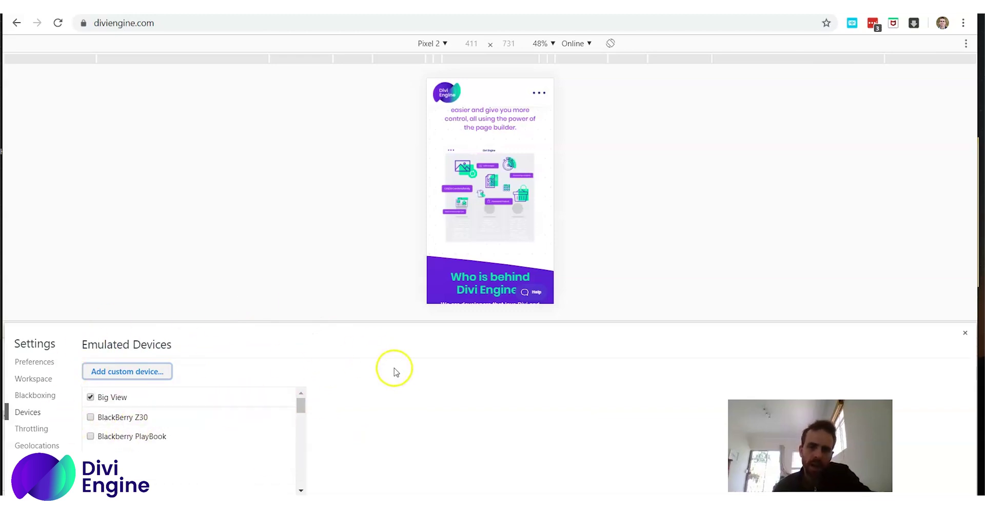
click(148, 376)
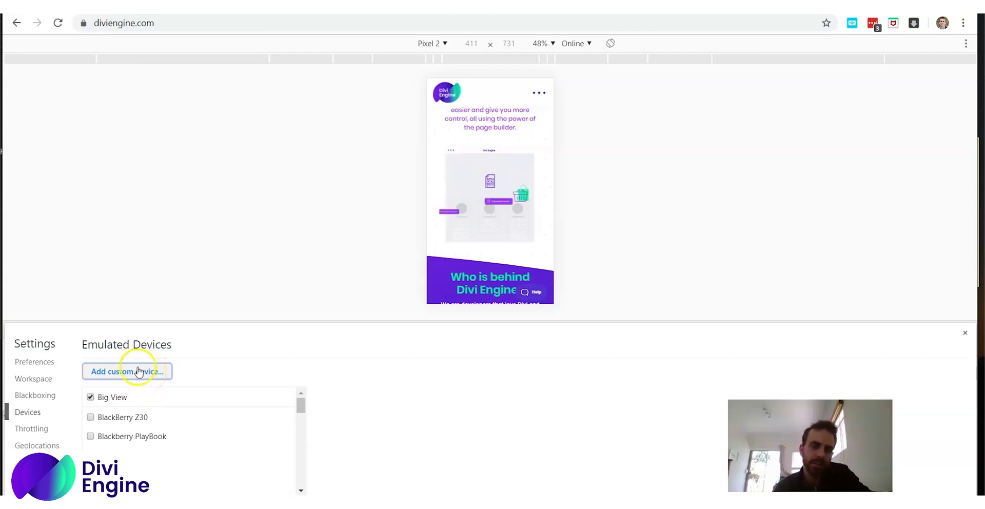
scroll(132, 398, down, 2)
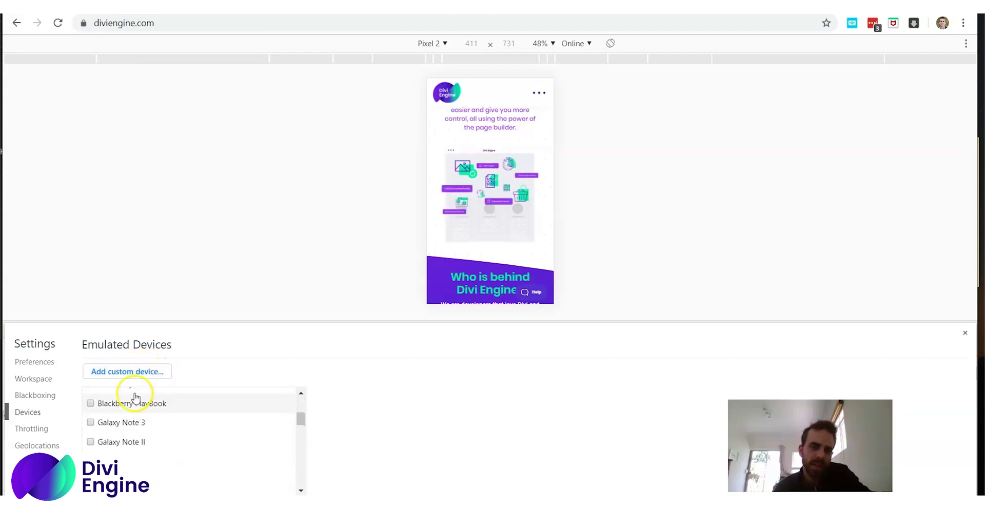
scroll(143, 447, up, 3)
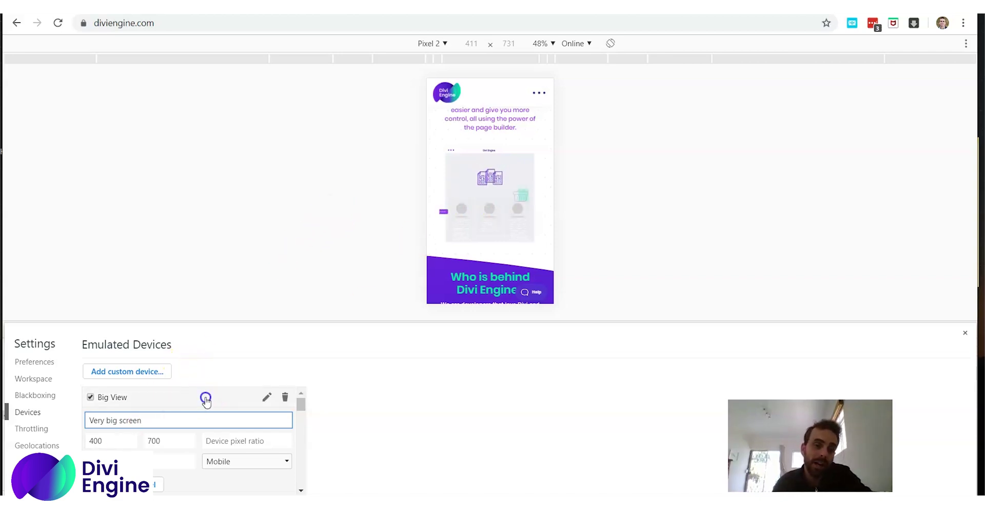
scroll(204, 398, down, 1)
scroll(205, 401, down, 2)
scroll(103, 420, up, 3)
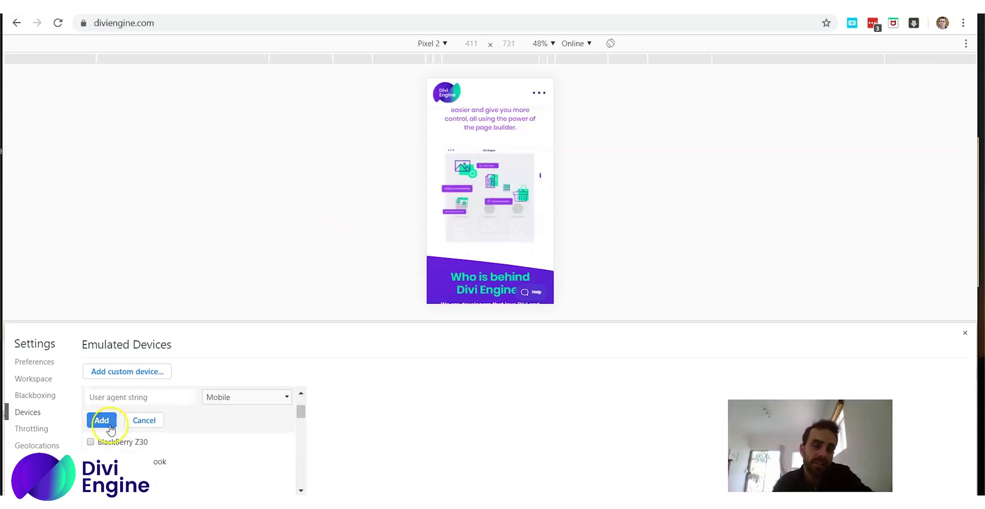
Change the Very big screen size from 400×700 to 1920×1080.
click(110, 443)
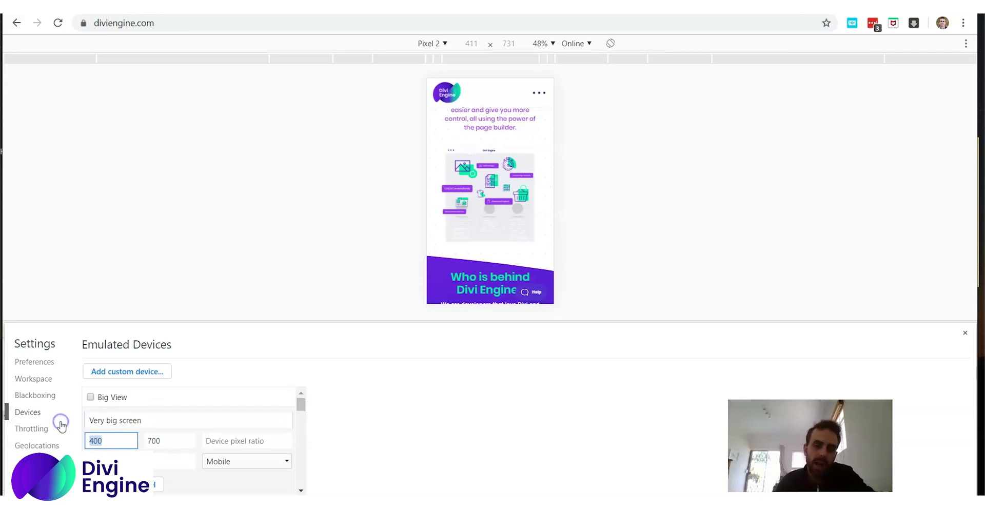
key(Num_Lock)
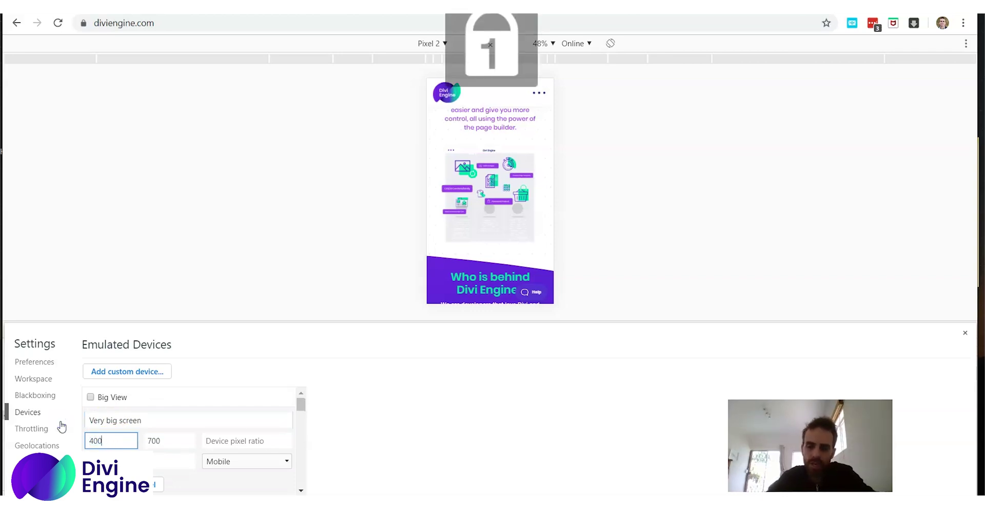
key(BackSpace)
key(BackSpace)
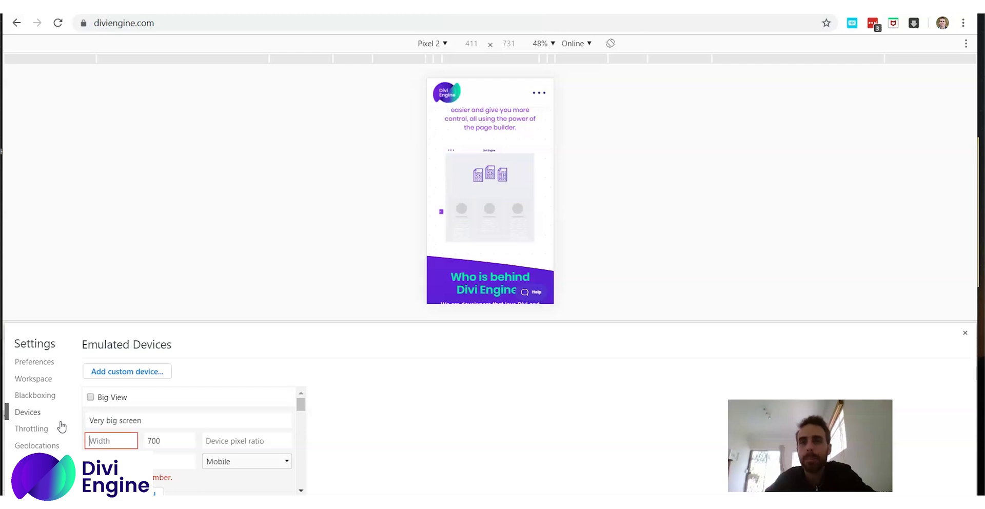
text(1920)
click(156, 441)
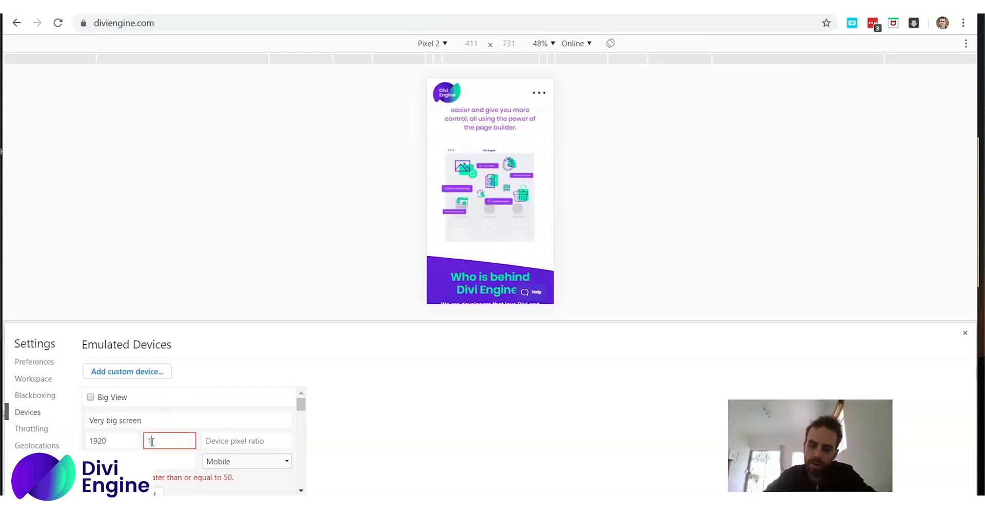
scroll(253, 461, down, 1)
scroll(253, 440, up, 1)
Set the device's user agent type to Desktop and save the Very big screen device.
click(248, 461)
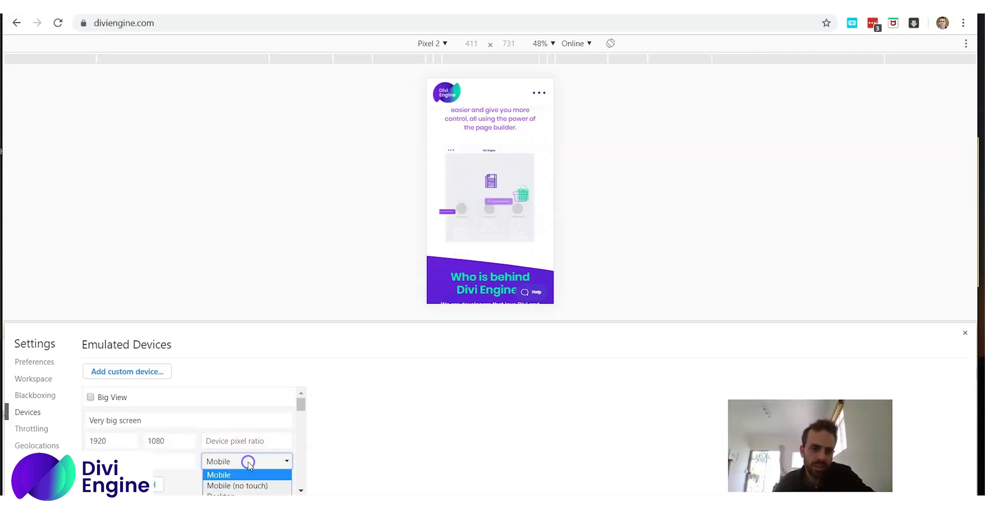
key(Down)
key(Down)
key(Escape)
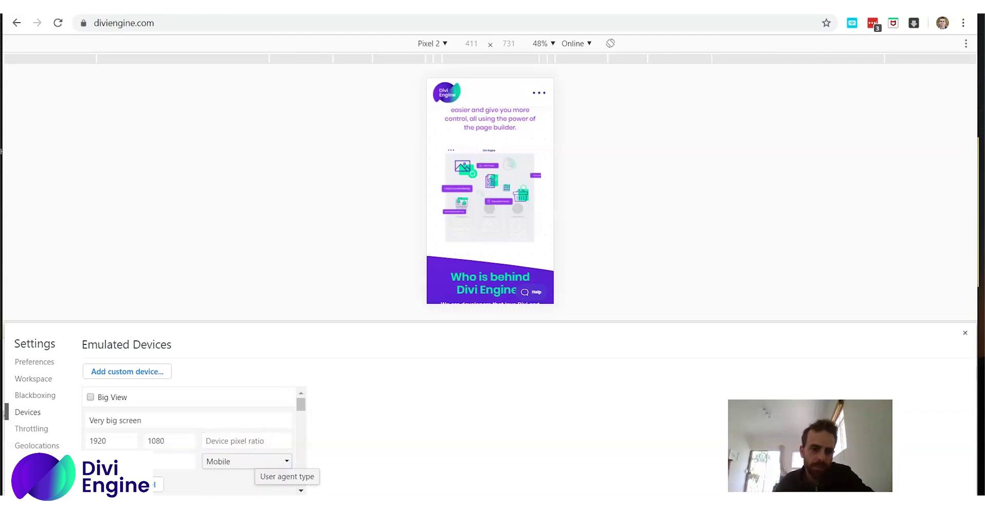
scroll(249, 454, down, 1)
click(249, 397)
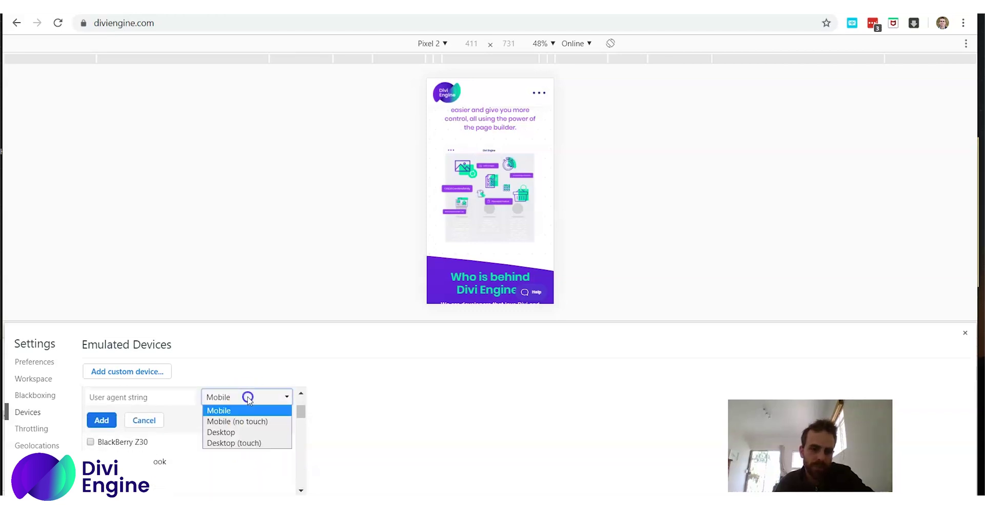
click(249, 432)
scroll(153, 458, down, 1)
scroll(154, 458, down, 7)
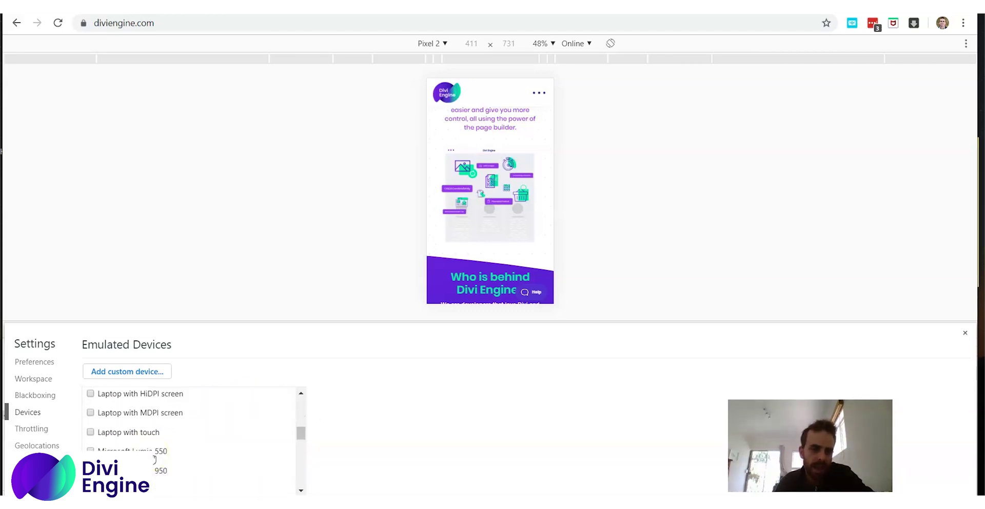
scroll(154, 451, up, 15)
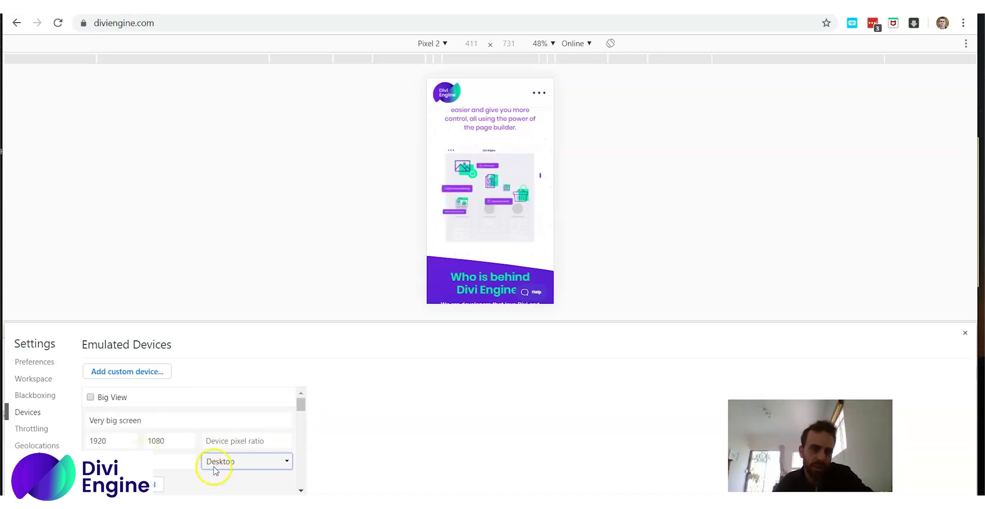
scroll(214, 470, down, 1)
click(101, 417)
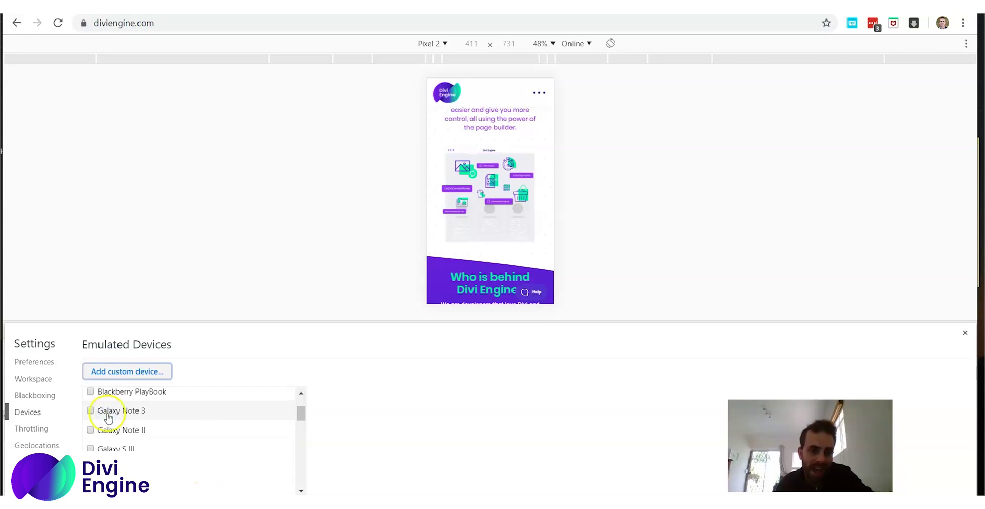
scroll(440, 280, up, 5)
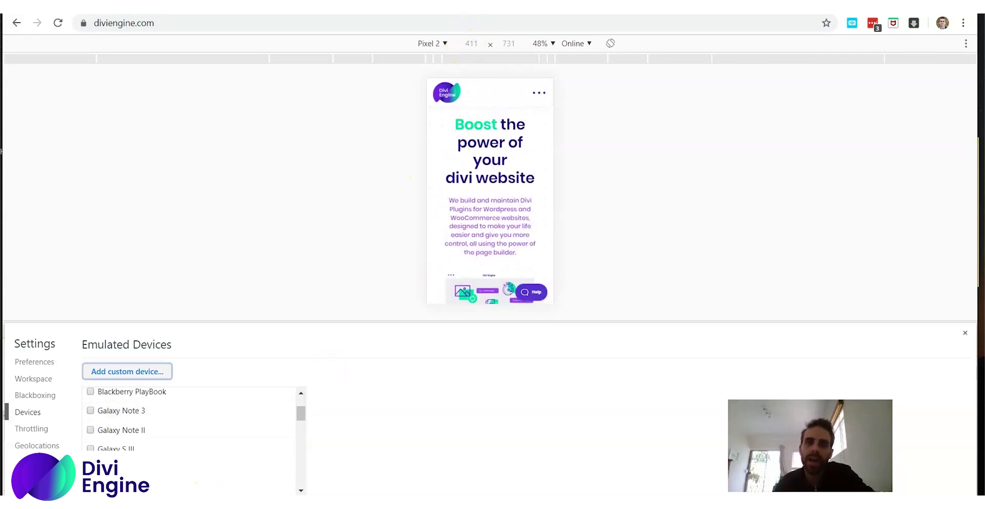
Emulate the Very big screen device at 1920×1080 and scroll the full desktop homepage.
click(444, 43)
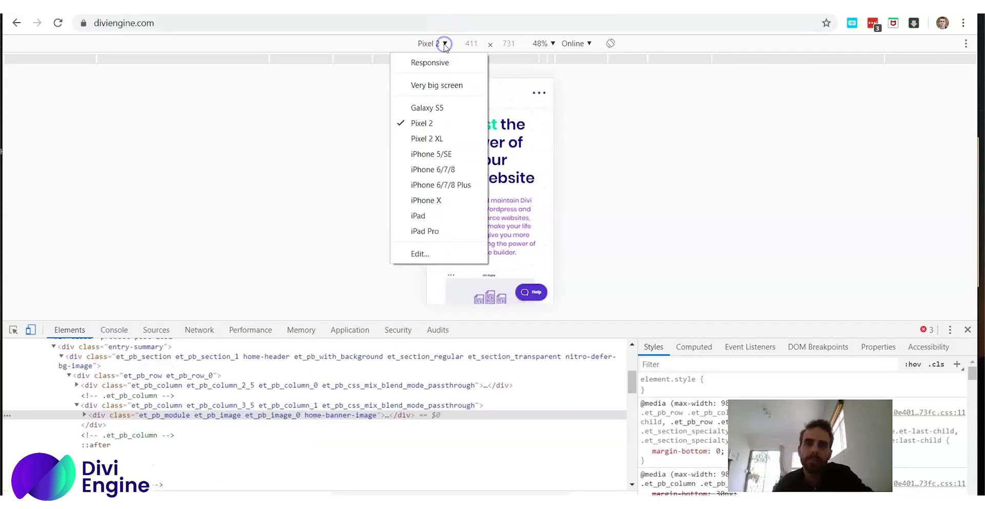
click(444, 86)
scroll(590, 166, down, 5)
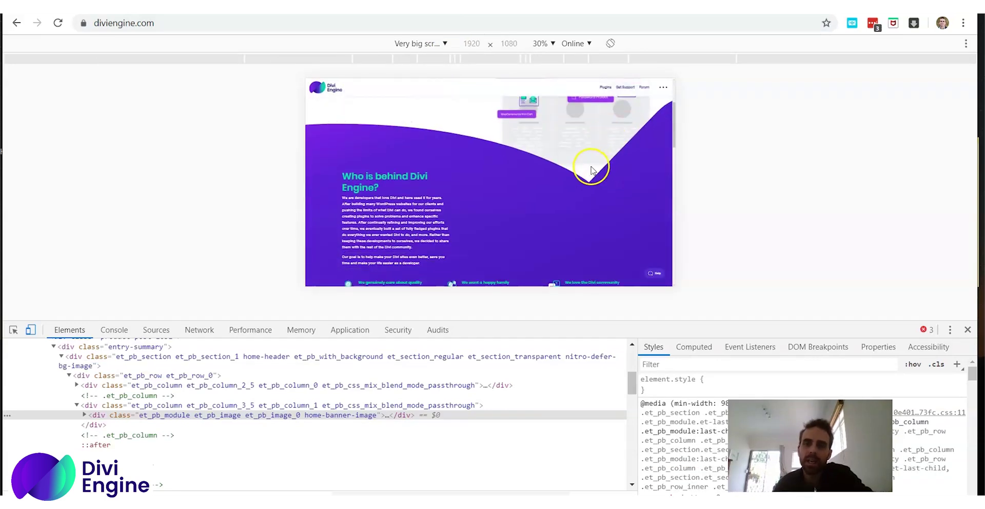
scroll(579, 164, up, 5)
scroll(579, 163, down, 10)
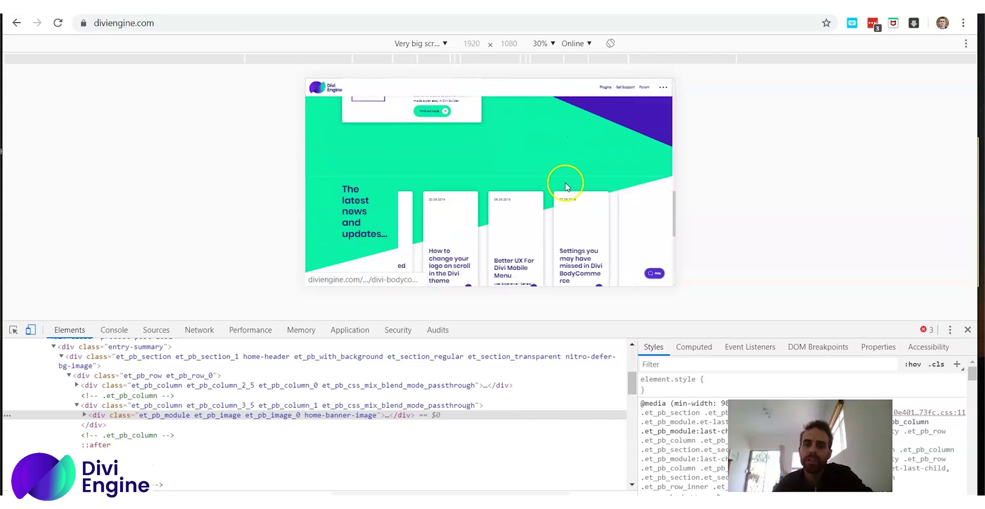
scroll(556, 175, down, 3)
scroll(545, 179, up, 10)
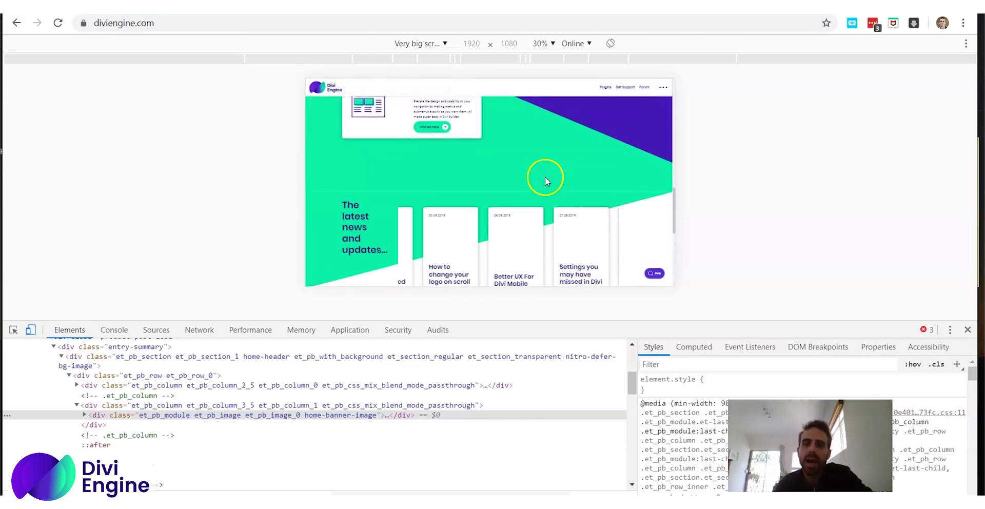
scroll(543, 174, up, 5)
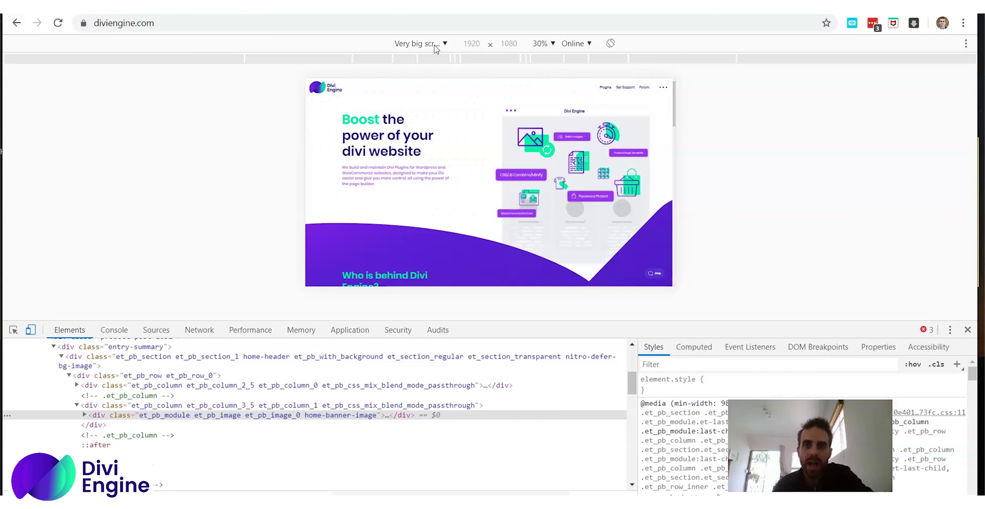
click(435, 45)
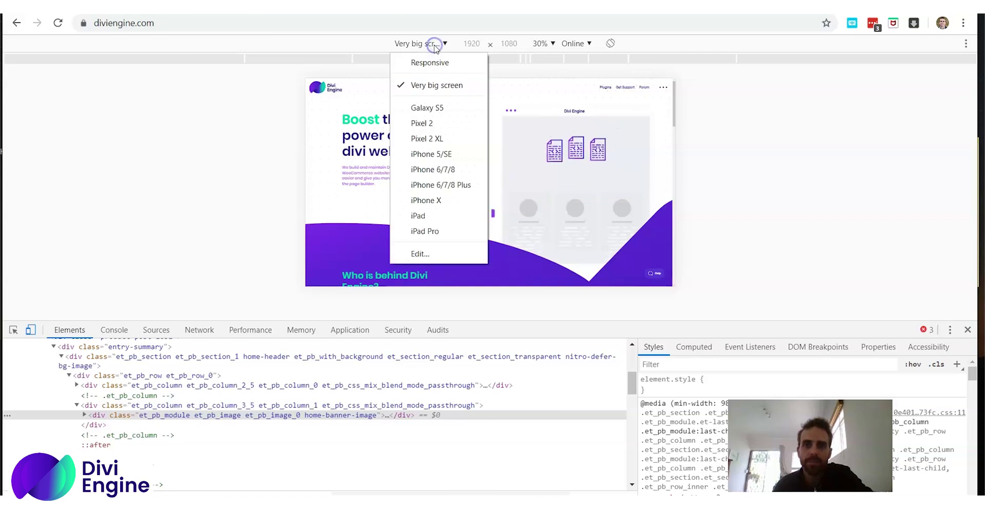
Emulate a Galaxy S5 phone and scroll through its preview.
click(447, 109)
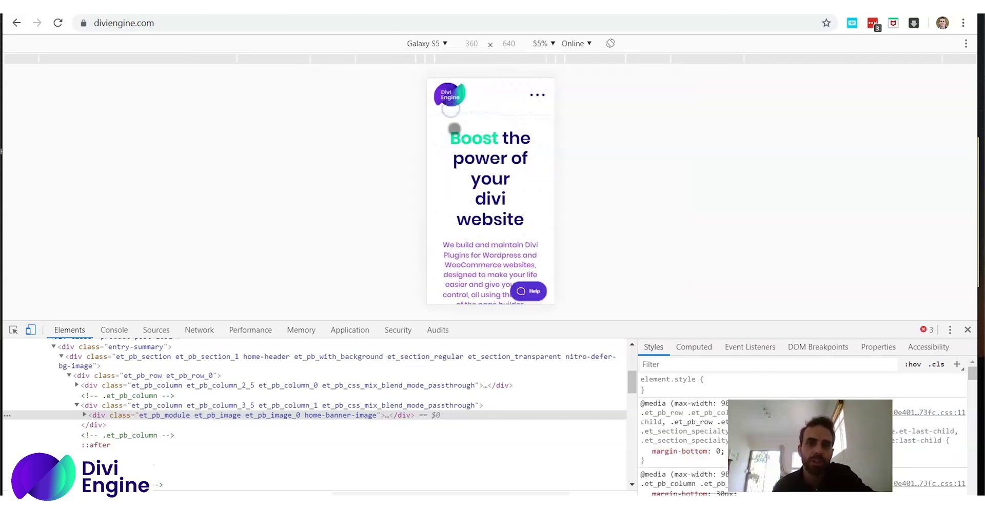
scroll(501, 168, down, 2)
scroll(492, 163, down, 10)
scroll(457, 158, up, 5)
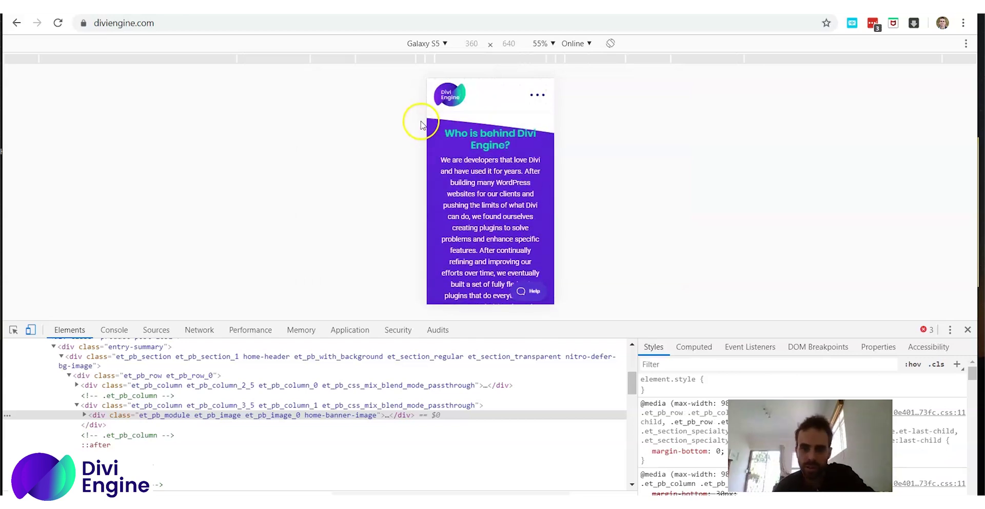
Switch the emulation to iPhone 6/7/8 at 375×667 and scroll the preview.
click(410, 43)
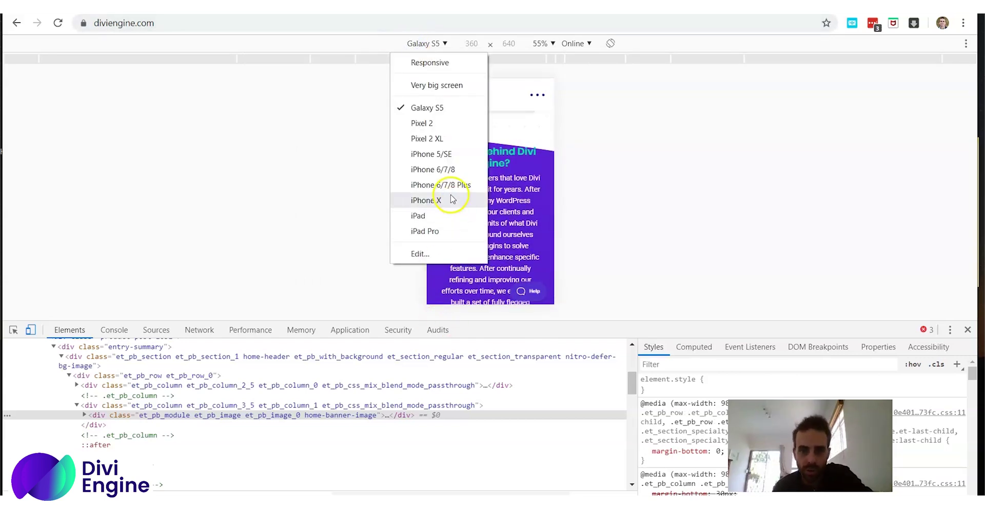
click(452, 173)
scroll(495, 225, down, 8)
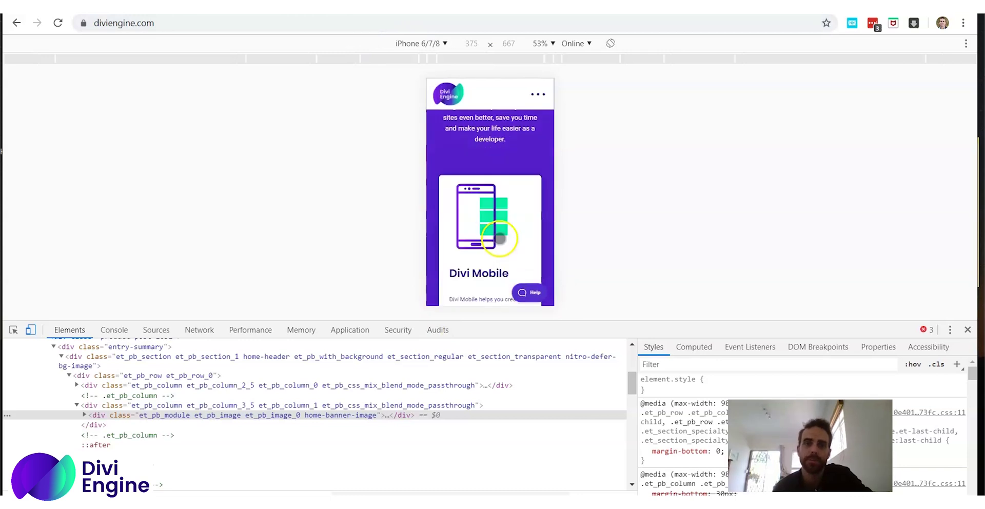
scroll(495, 237, up, 10)
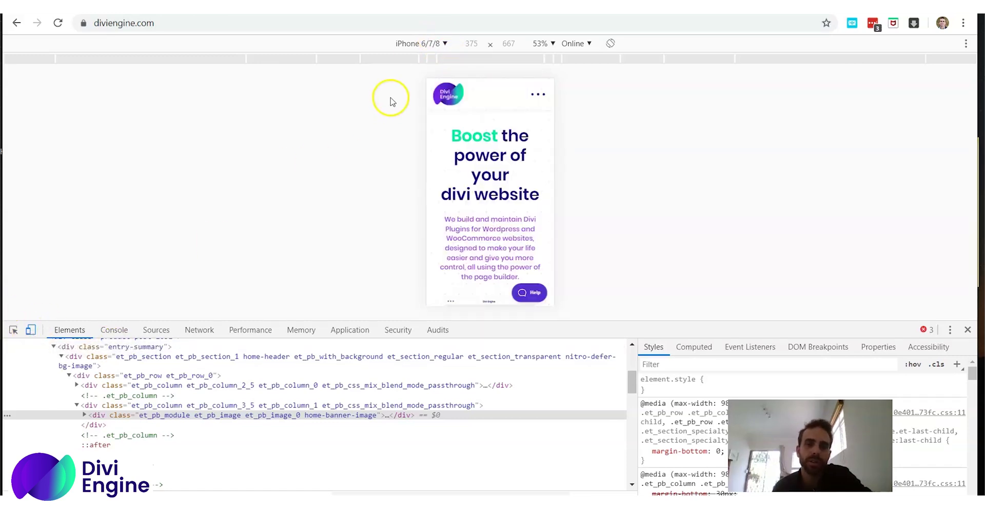
Choose Edit… in the device dropdown to reach the Emulated Devices settings.
click(439, 43)
click(452, 253)
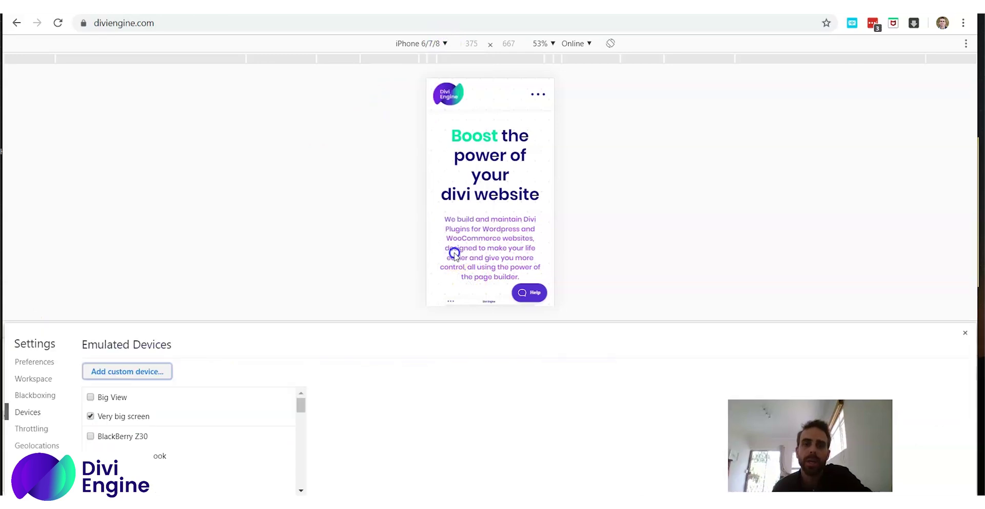